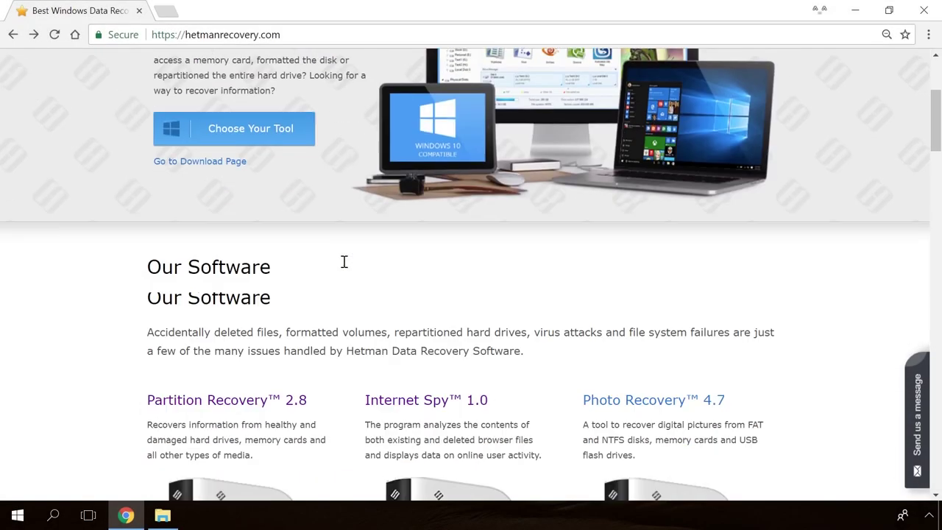
Open the Hetman Partition Recovery 2.8 page from Our Software and start its Free Download.
scroll(343, 262, "down", 4)
scroll(344, 262, "down", 5)
scroll(344, 262, "down", 4)
scroll(343, 263, "down", 3)
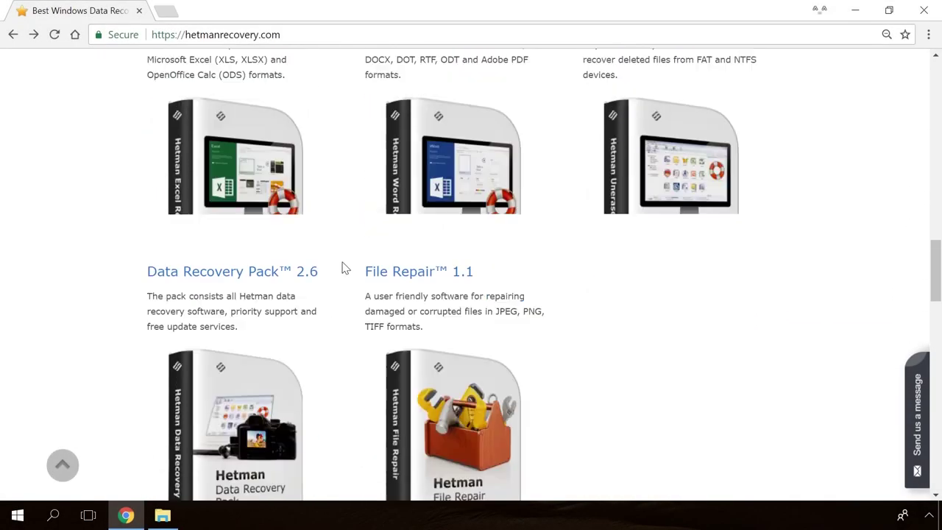
scroll(343, 268, "up", 6)
scroll(343, 268, "up", 4)
scroll(309, 276, "up", 2)
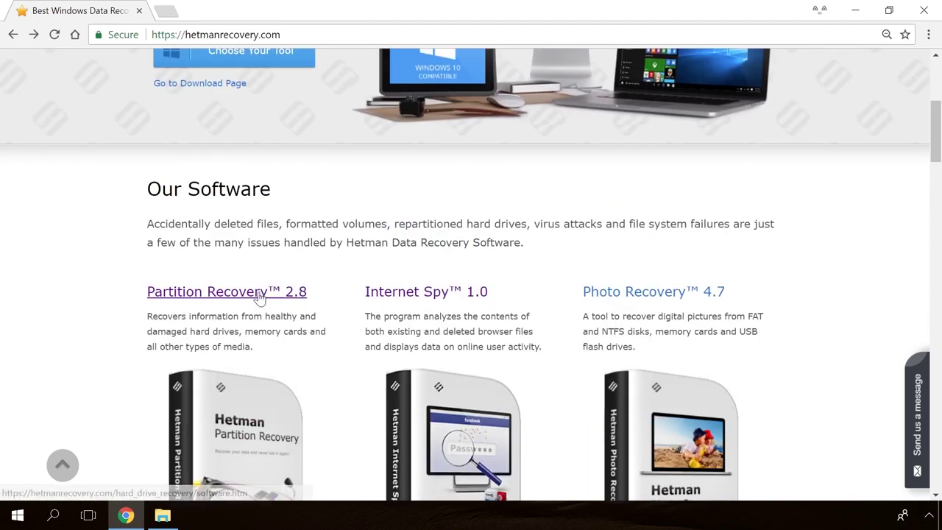
left_click(259, 294)
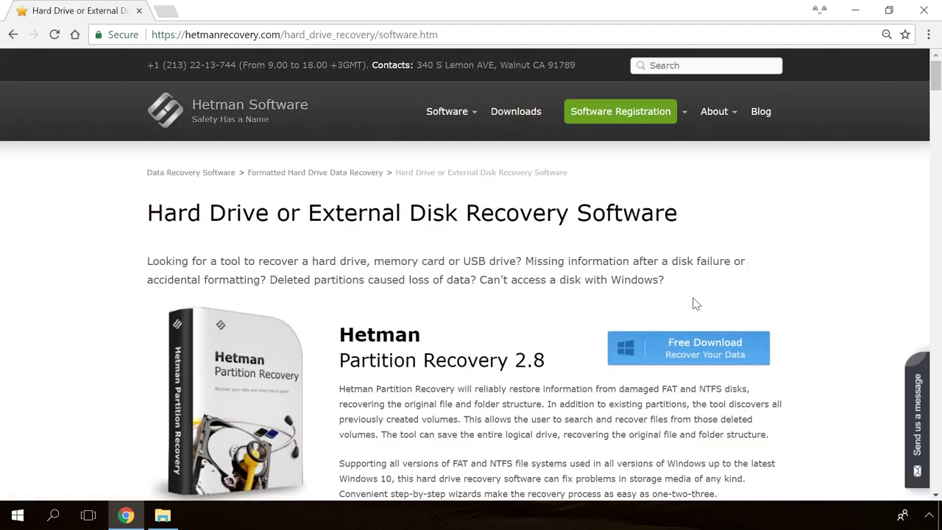
left_click(678, 348)
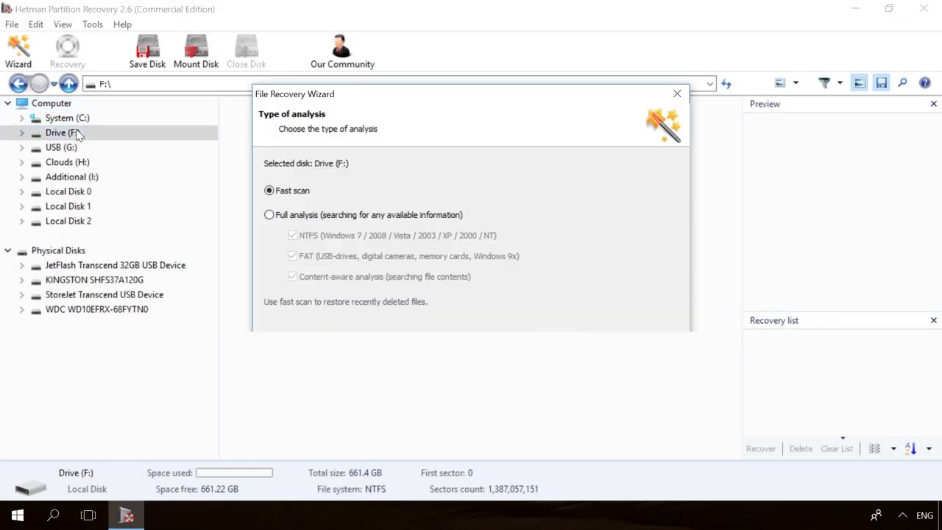
Fast-scan Drive F:, select the deleted 856071704.mp4 video and recover it through the wizard.
left_click(587, 400)
left_click(589, 400)
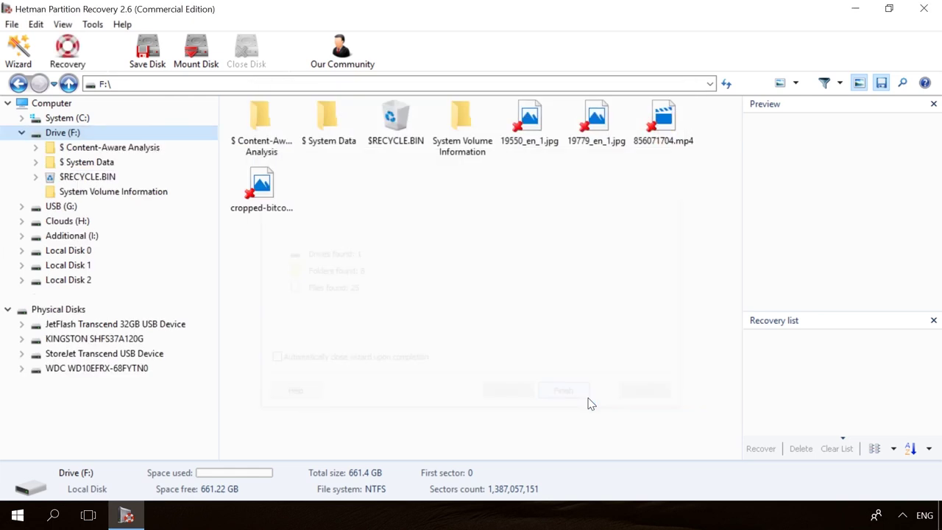
left_click(597, 132)
left_click(678, 119)
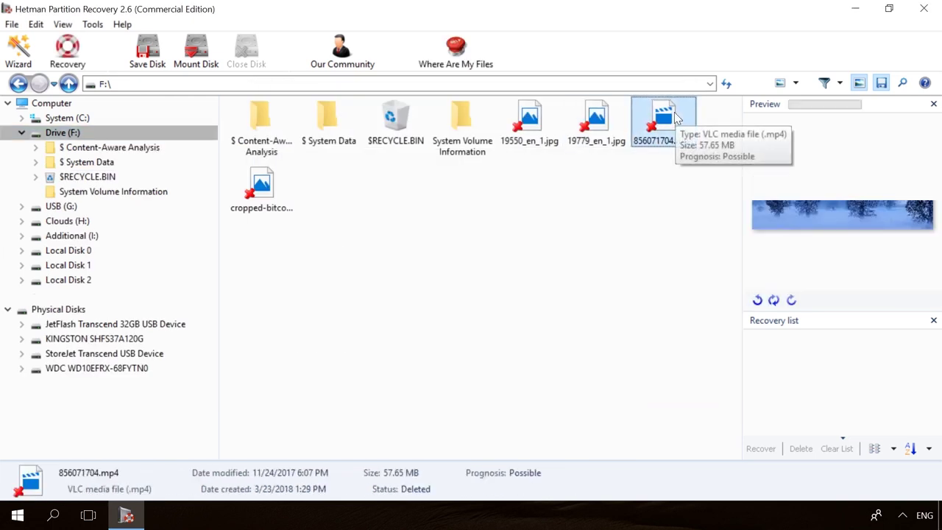
left_click(74, 53)
left_click(568, 397)
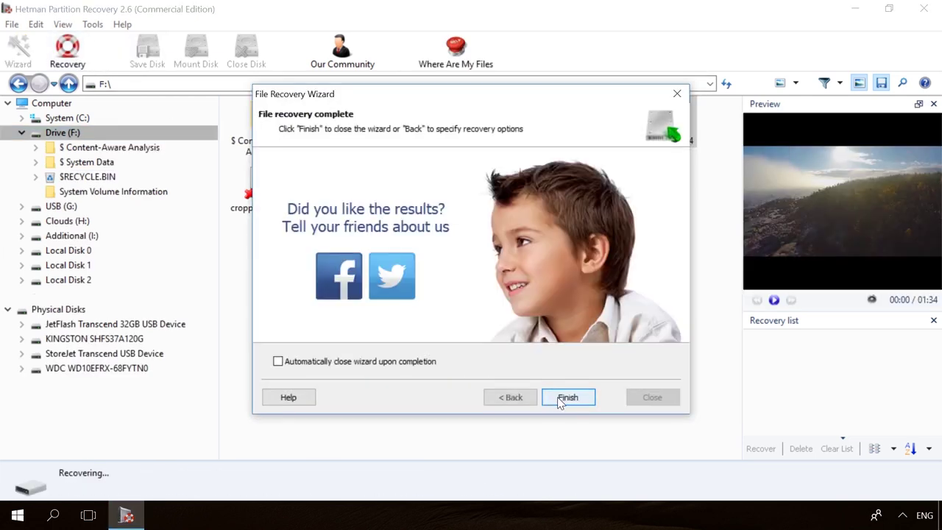
Open the blog post 'Windows Detected a Hard Disk Problem'.
scroll(560, 199, "down", 4)
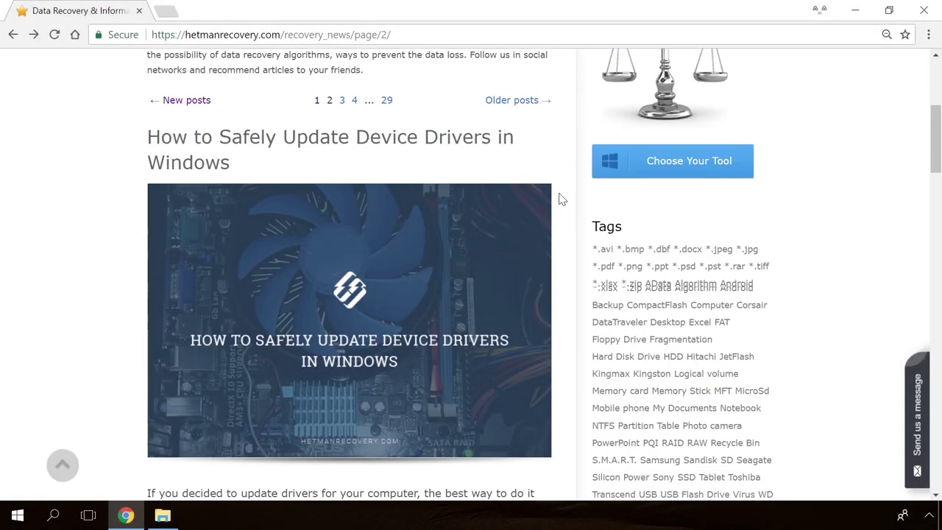
scroll(560, 199, "down", 6)
scroll(559, 199, "down", 6)
scroll(559, 198, "down", 6)
scroll(560, 199, "down", 3)
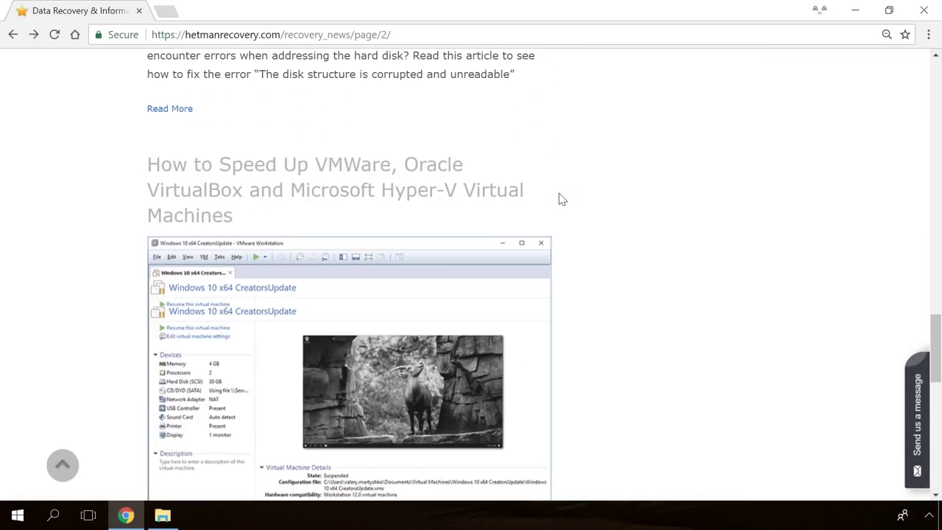
scroll(560, 198, "down", 5)
scroll(560, 198, "up", 4)
scroll(559, 199, "up", 3)
scroll(560, 199, "up", 8)
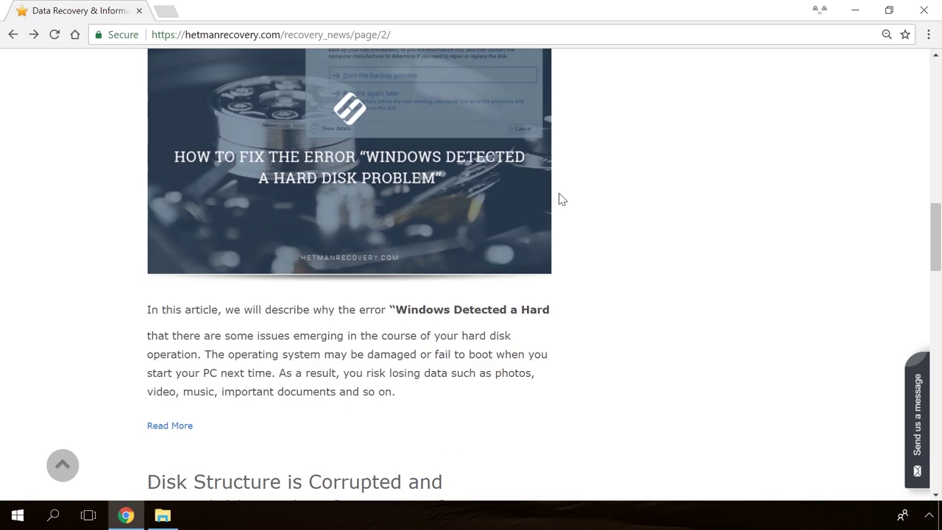
scroll(557, 199, "up", 3)
left_click(359, 263)
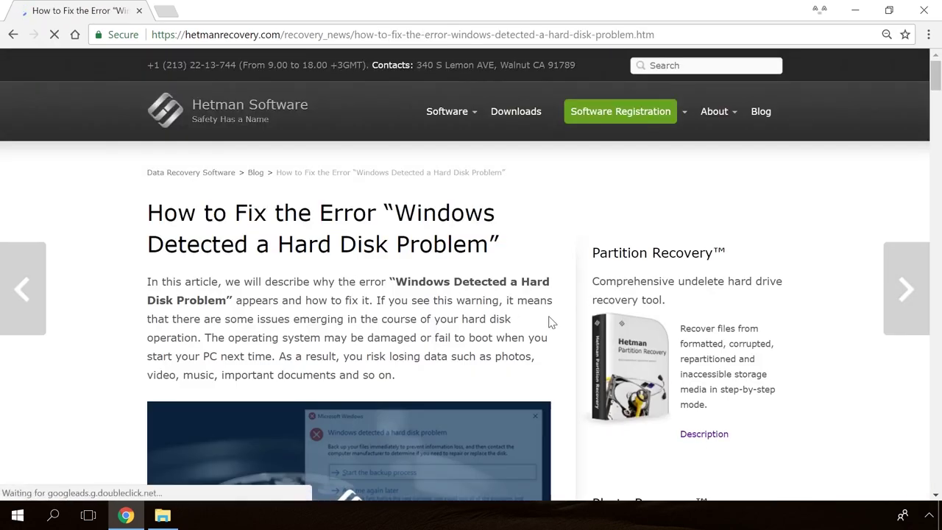
Open the Send us a message form and type 'Hell'.
scroll(564, 315, "down", 3)
scroll(564, 316, "down", 4)
scroll(564, 315, "down", 5)
scroll(561, 320, "down", 4)
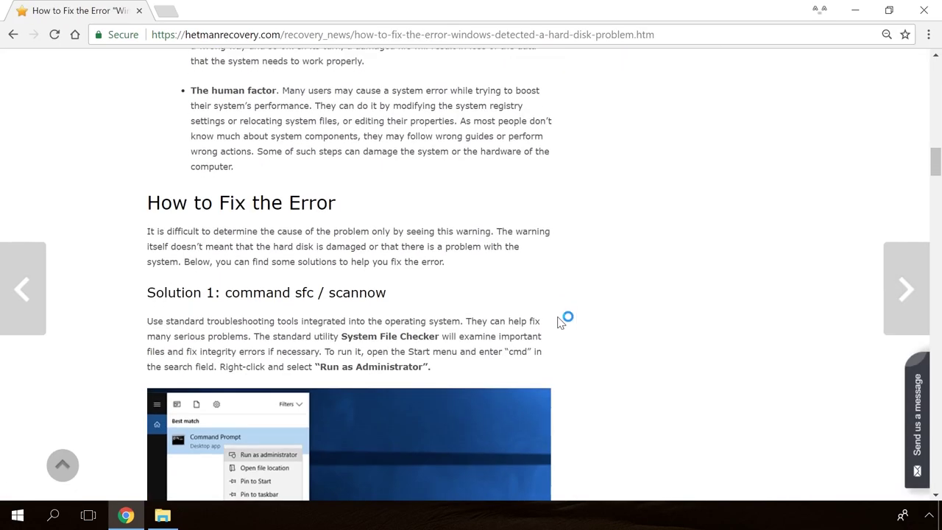
scroll(561, 320, "down", 8)
scroll(561, 321, "down", 3)
scroll(821, 382, "up", 3)
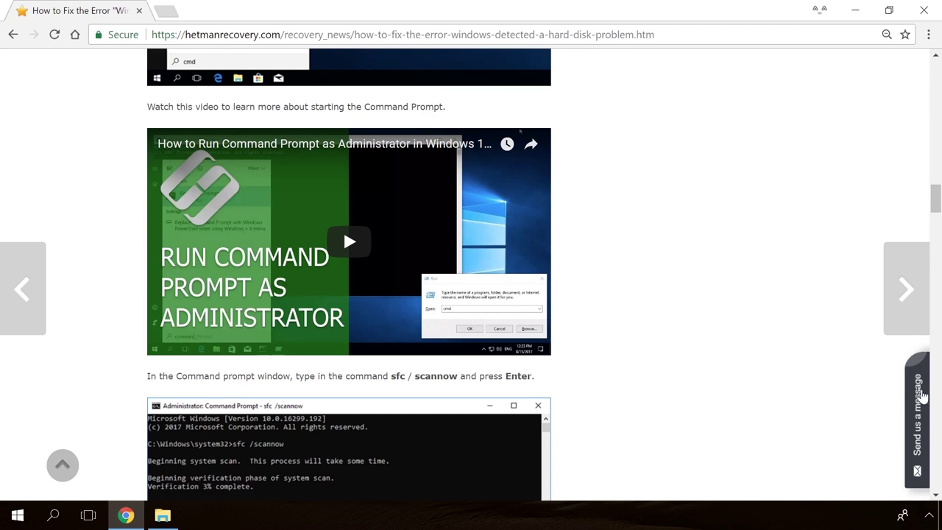
left_click(922, 396)
type("H")
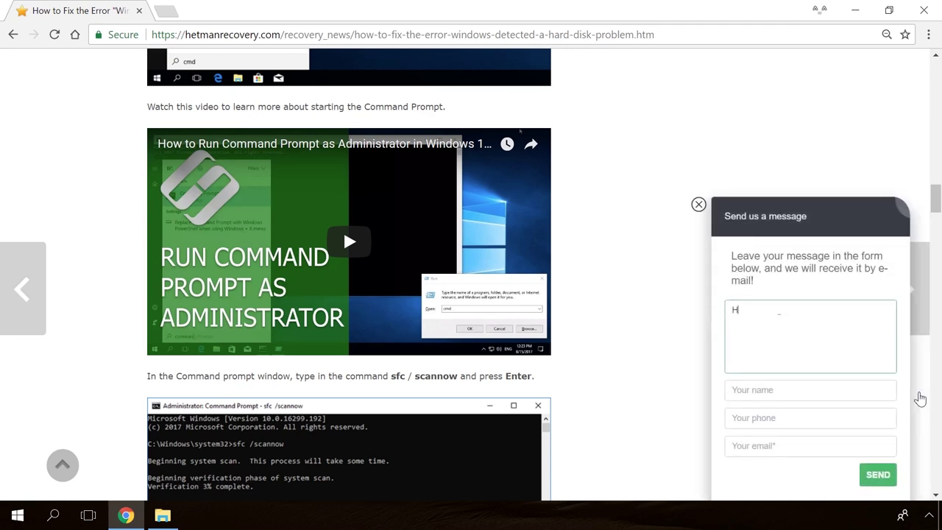
type("ell")
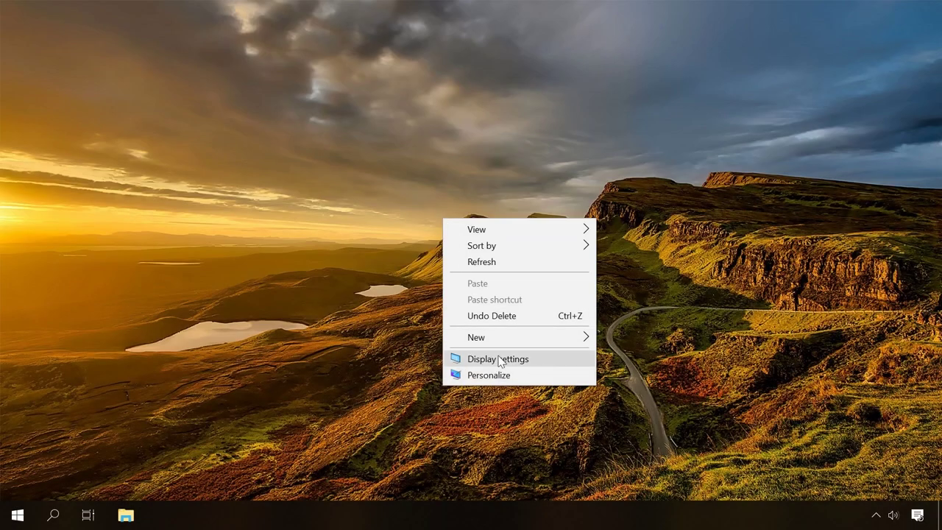
Open Display settings from the desktop menu and go to Advanced display settings.
left_click(476, 361)
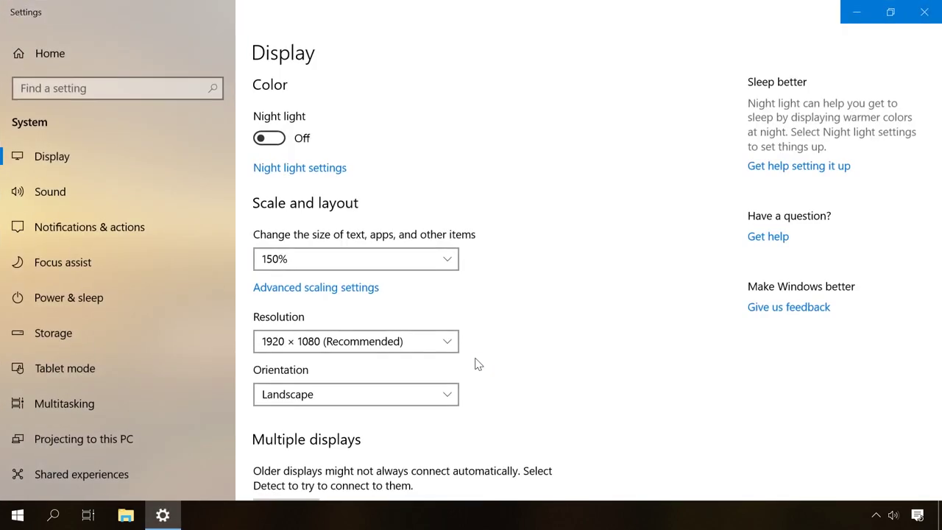
scroll(476, 363, "down", 1)
scroll(477, 363, "down", 1)
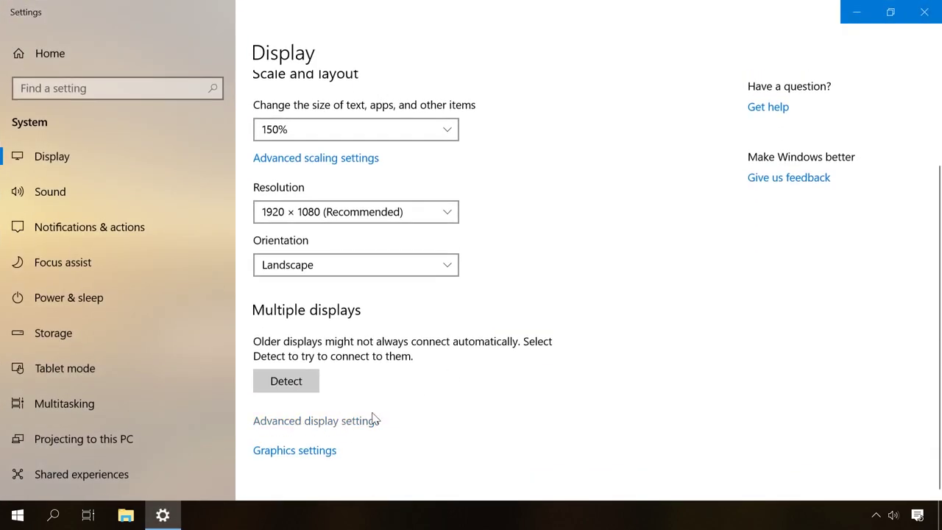
left_click(282, 422)
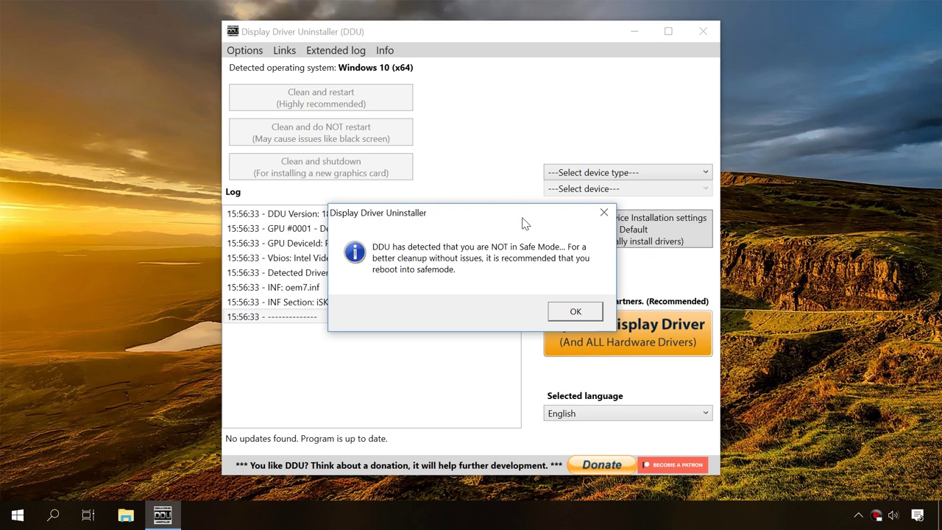
Dismiss DDU's Safe Mode warning and set the device type to GPU.
left_click(569, 315)
mouse_move(548, 303)
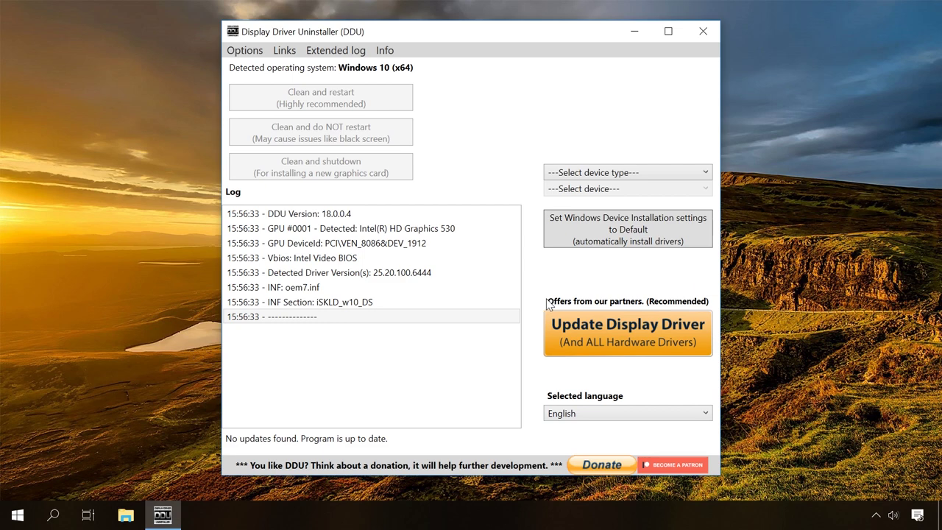
left_click(583, 172)
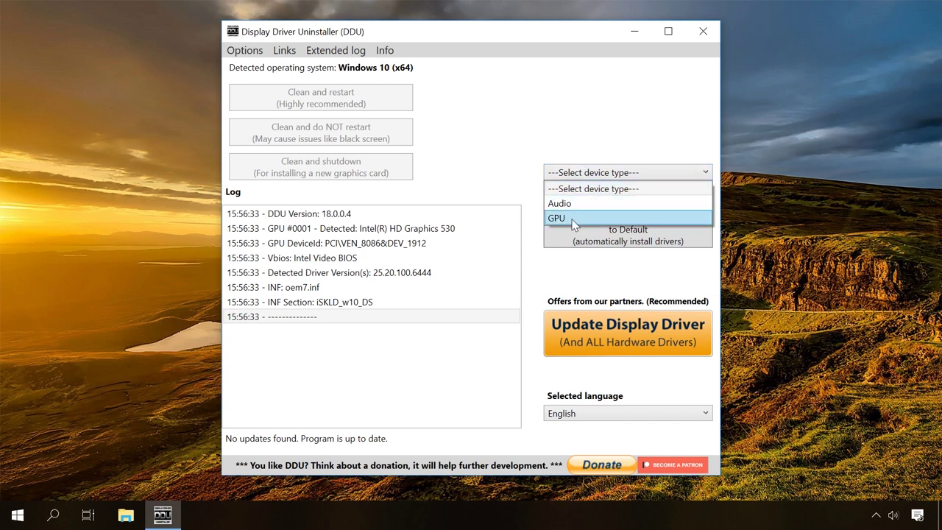
left_click(575, 221)
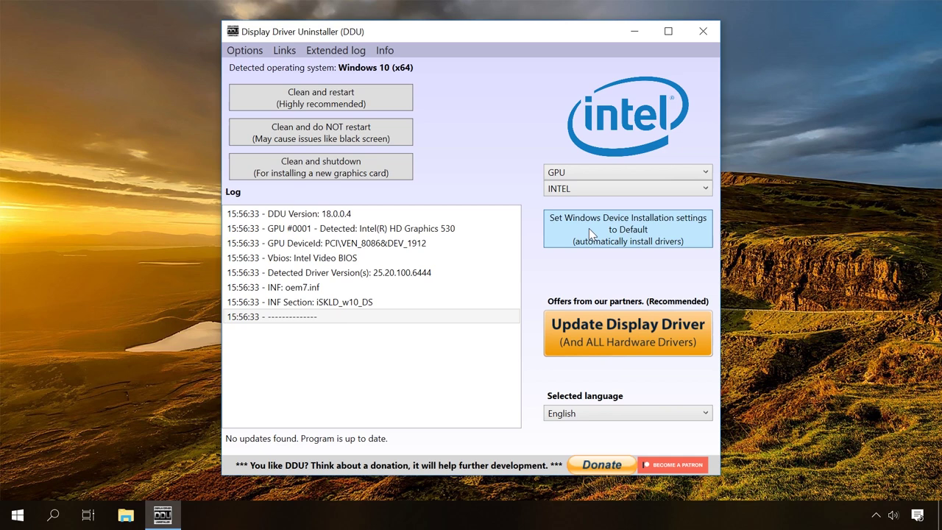
Enable the Safe Mode dialog option in DDU's Options.
left_click(259, 49)
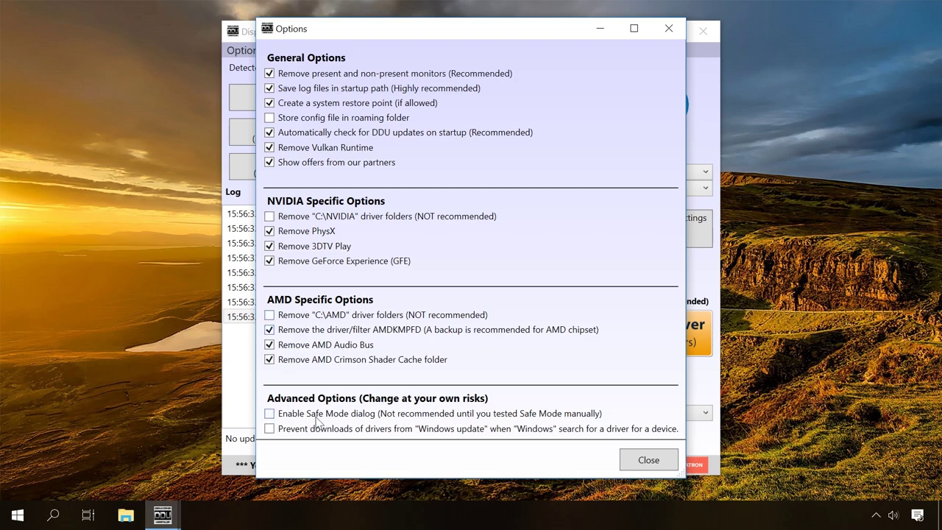
left_click(269, 414)
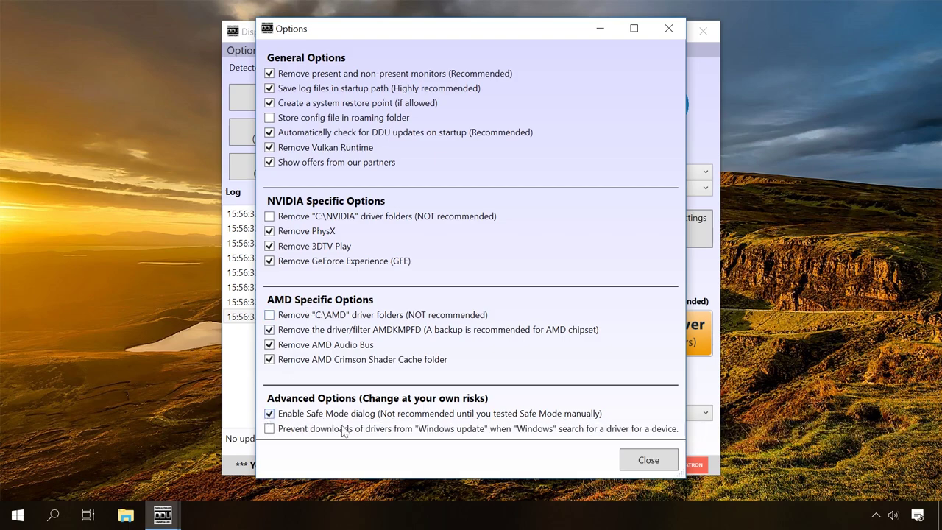
left_click(653, 460)
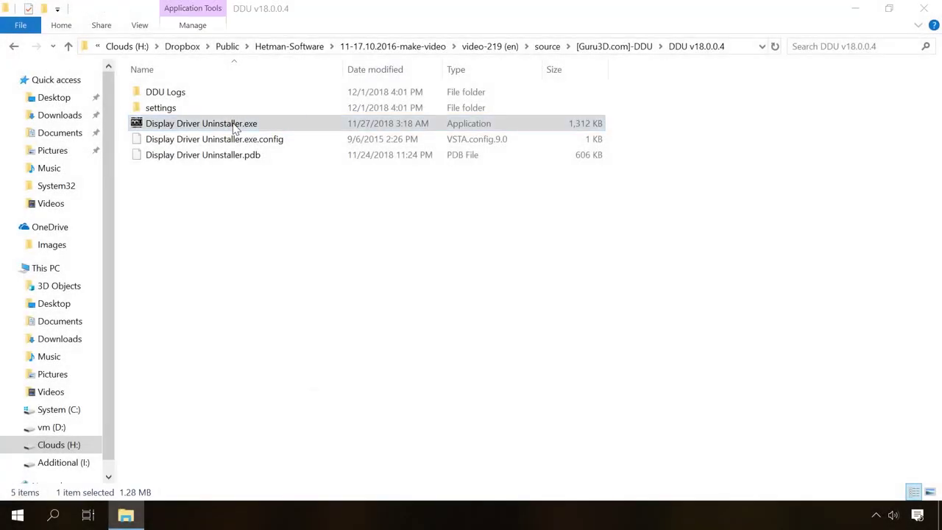
Relaunch DDU with administrator rights and set the launch option to Safe Mode (Recommended).
double_click(236, 125)
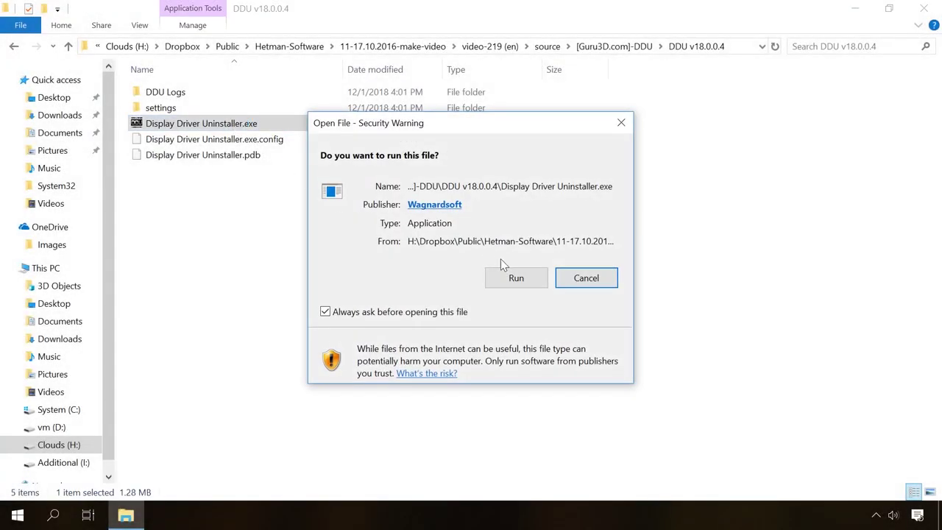
left_click(524, 279)
left_click(413, 362)
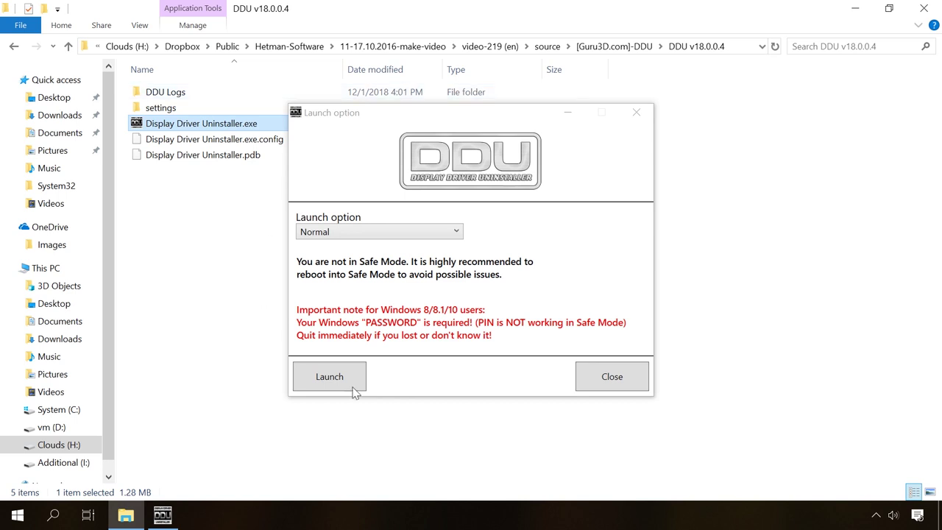
left_click(326, 232)
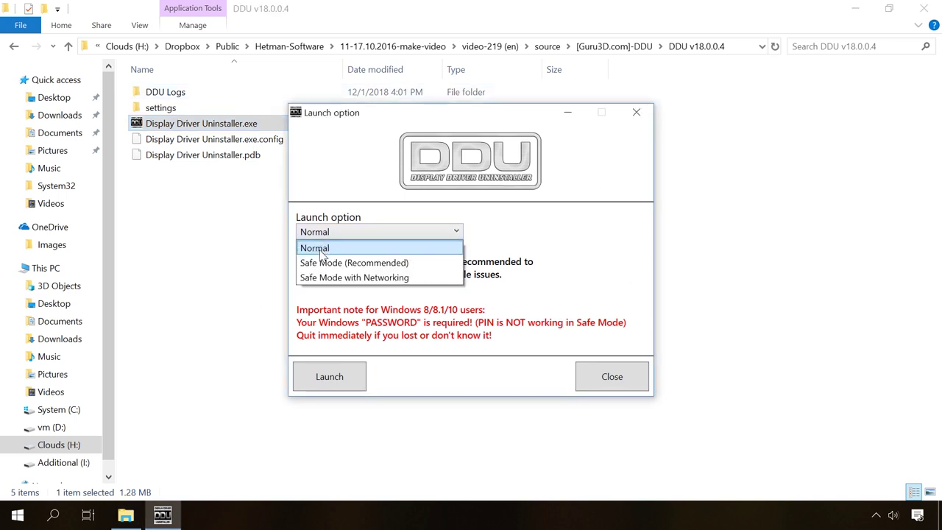
left_click(320, 264)
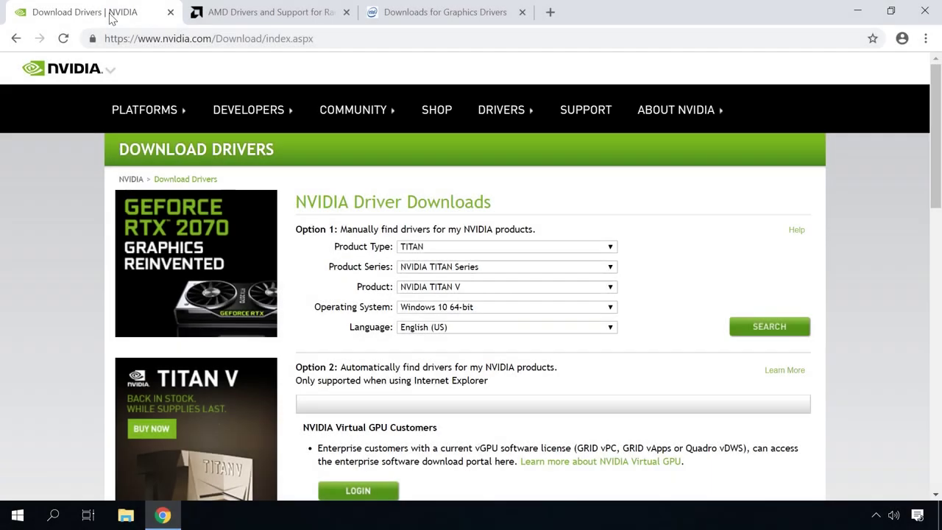
Filter Intel's 6th Generation graphics downloads to Drivers for Windows 10, 64-bit.
left_click(247, 10)
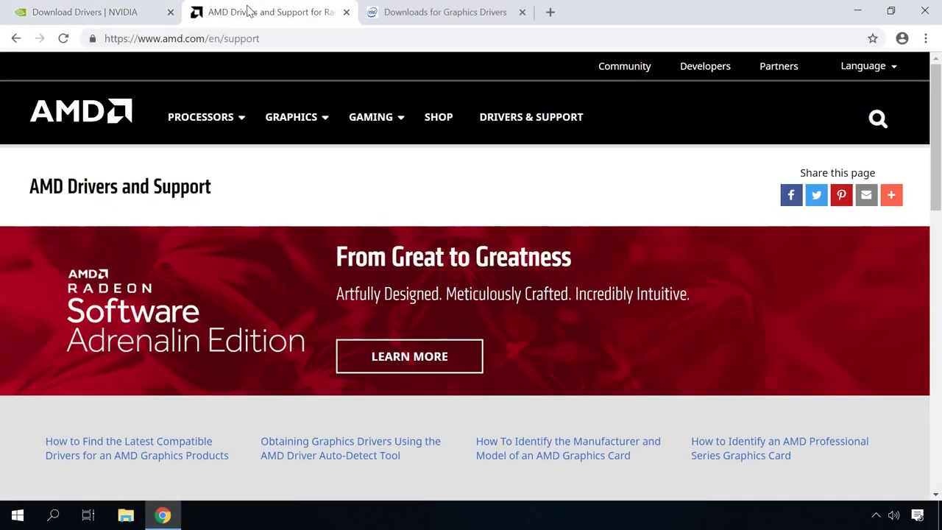
left_click(424, 12)
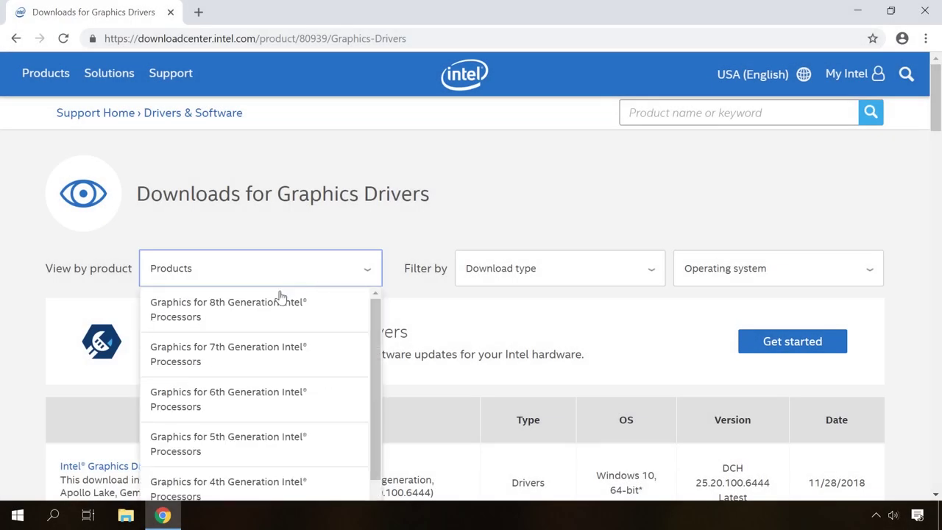
left_click(226, 399)
left_click(541, 271)
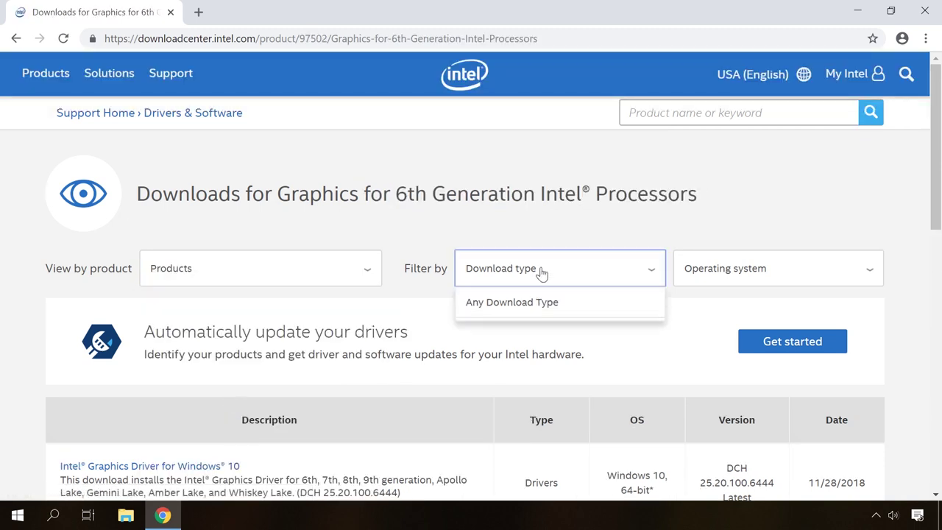
left_click(479, 337)
left_click(759, 270)
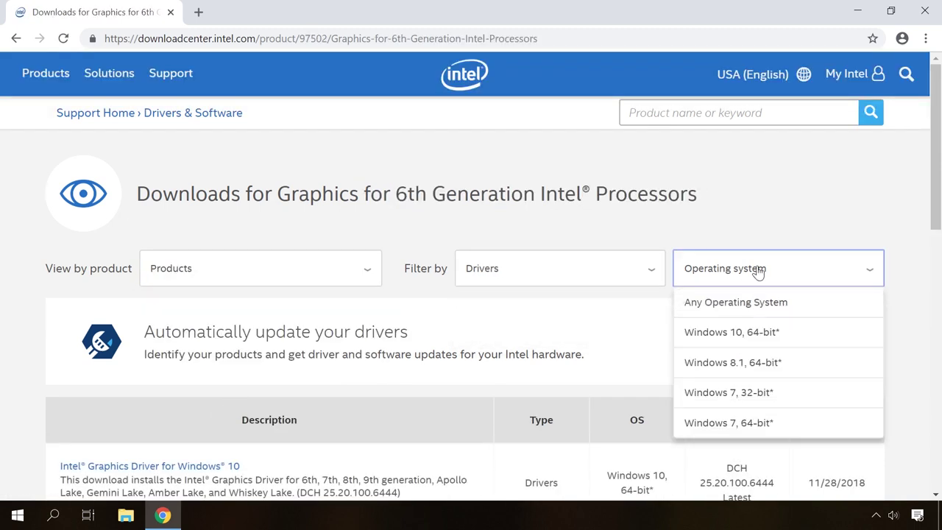
left_click(731, 335)
Download the Intel Graphics Driver for Windows 10 .exe, accepting the license terms.
scroll(824, 181, "down", 3)
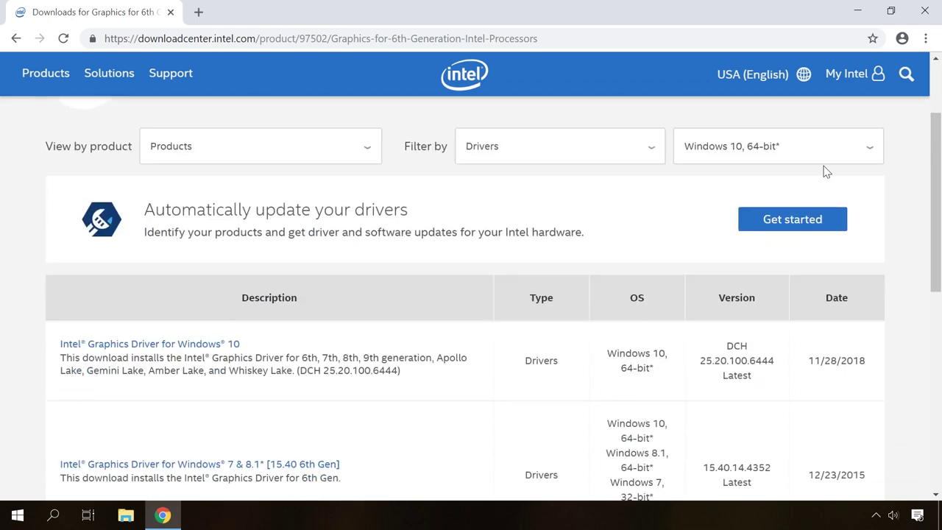
scroll(824, 171, "down", 3)
left_click(202, 247)
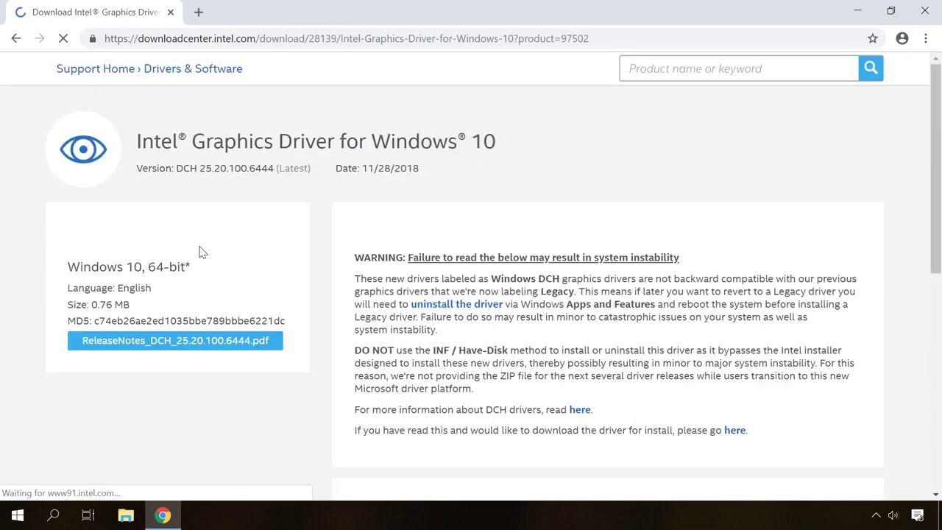
scroll(202, 252, "down", 2)
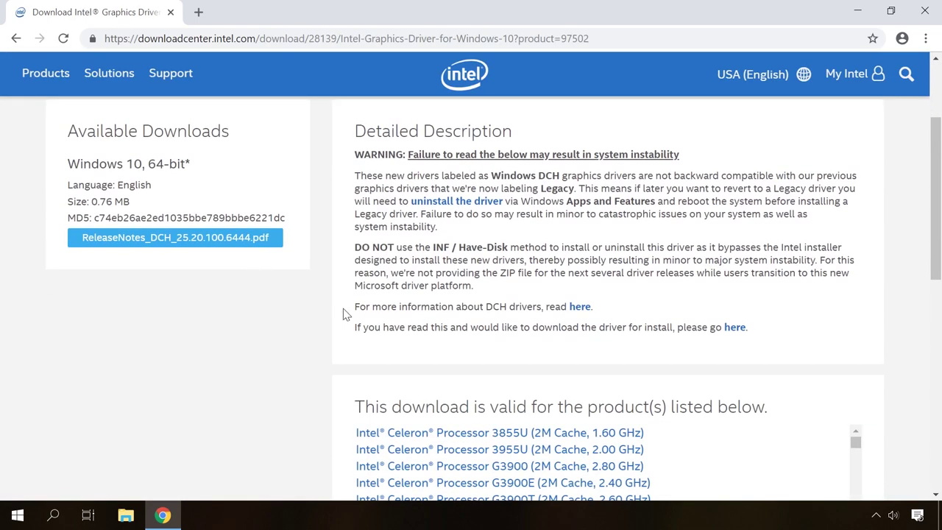
left_click(737, 328)
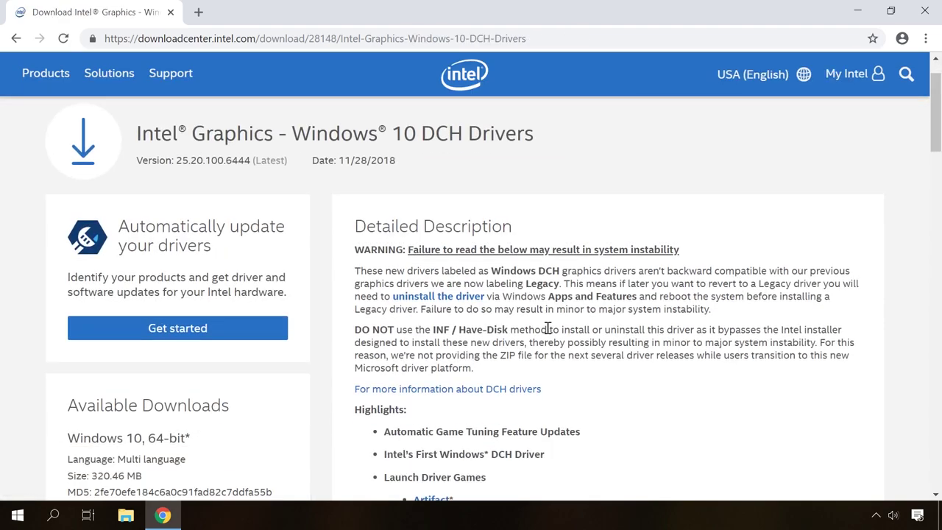
scroll(549, 329, "down", 2)
left_click(207, 351)
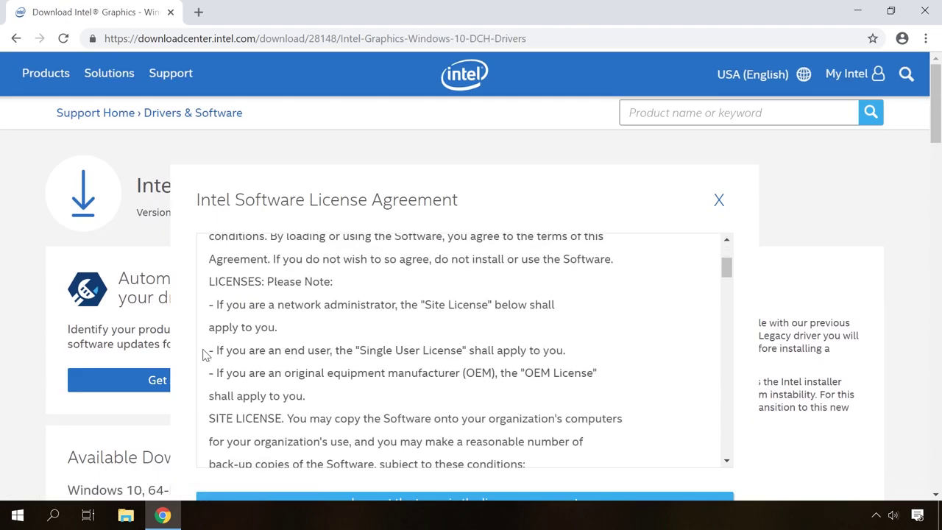
scroll(836, 292, "down", 3)
left_click(358, 280)
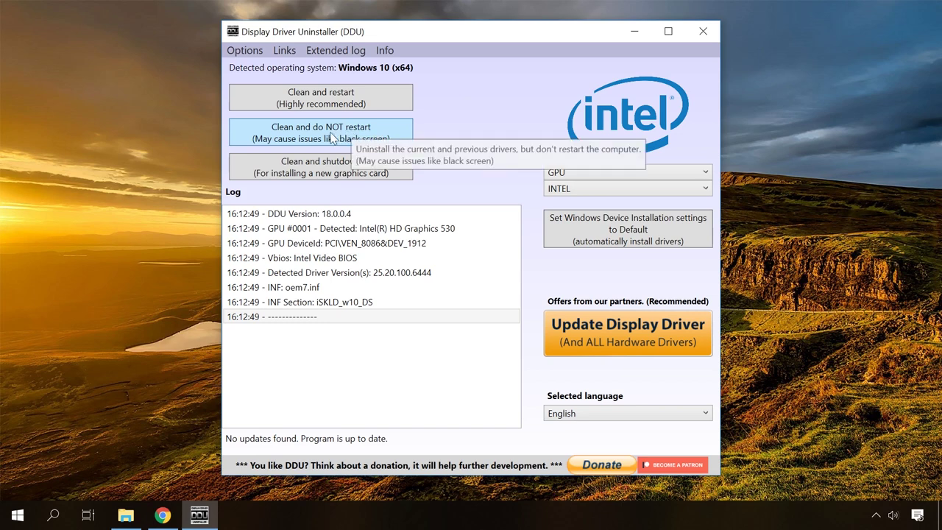
Run 'Clean and do NOT restart' to remove the Intel graphics driver.
left_click(333, 138)
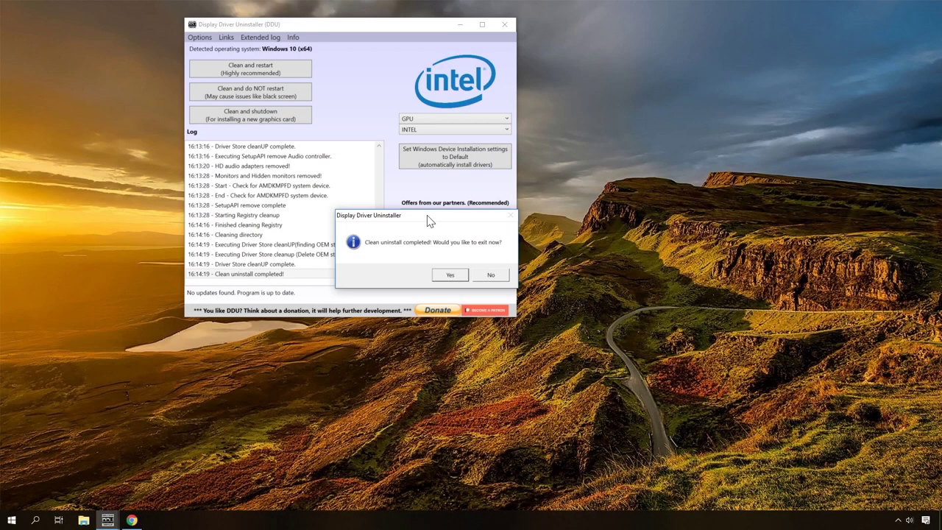
Exit DDU and run dch_win64_25.20.100.6444.exe from Downloads as administrator, extracting its files.
left_click(447, 277)
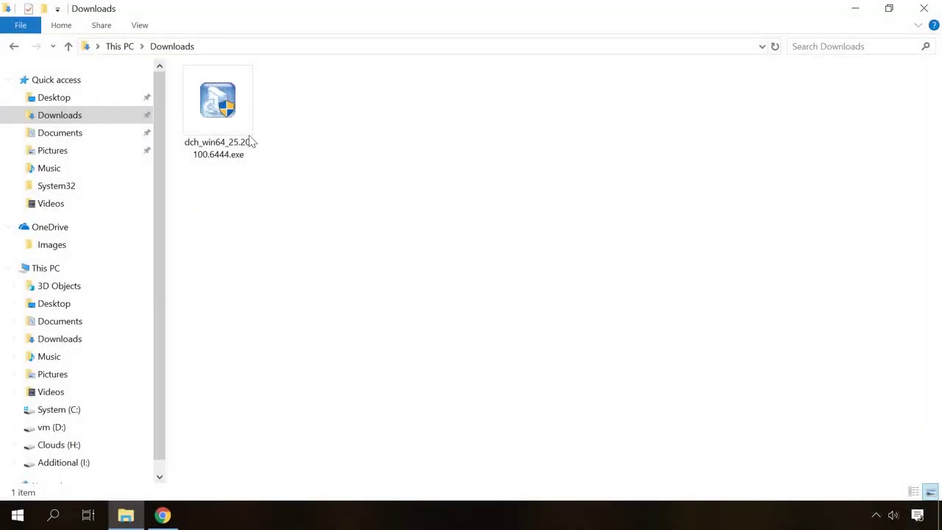
left_click(218, 101)
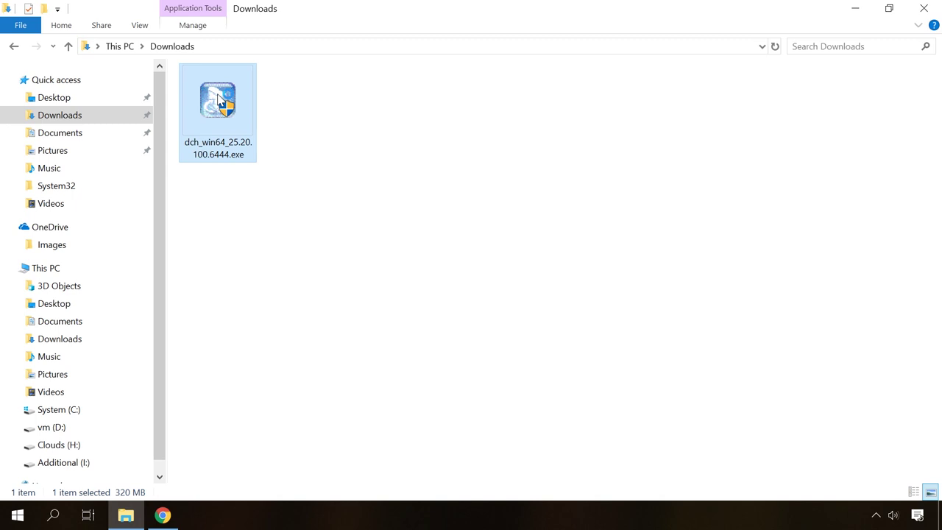
double_click(219, 101)
left_click(374, 368)
left_click(548, 390)
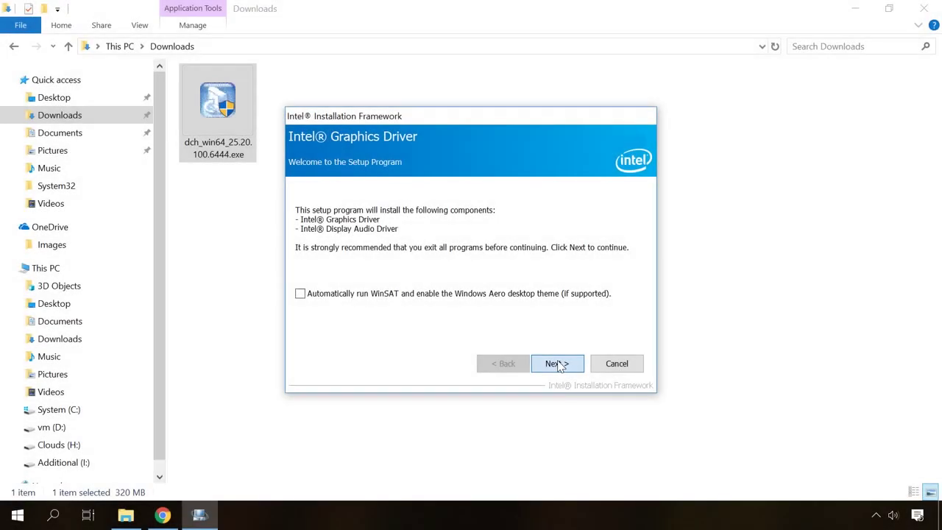
Pass Welcome, License and Readme, then finish setup with 'restart now' selected.
left_click(556, 364)
left_click(557, 364)
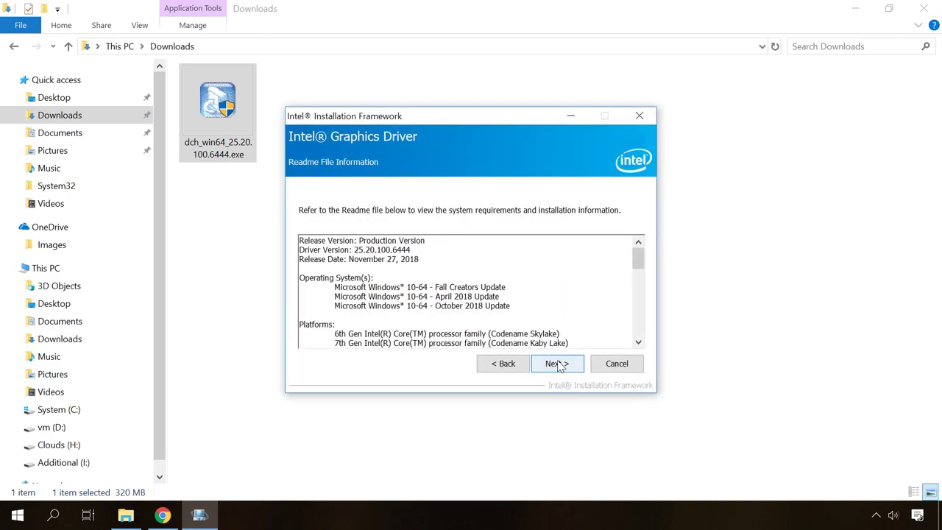
left_click(557, 364)
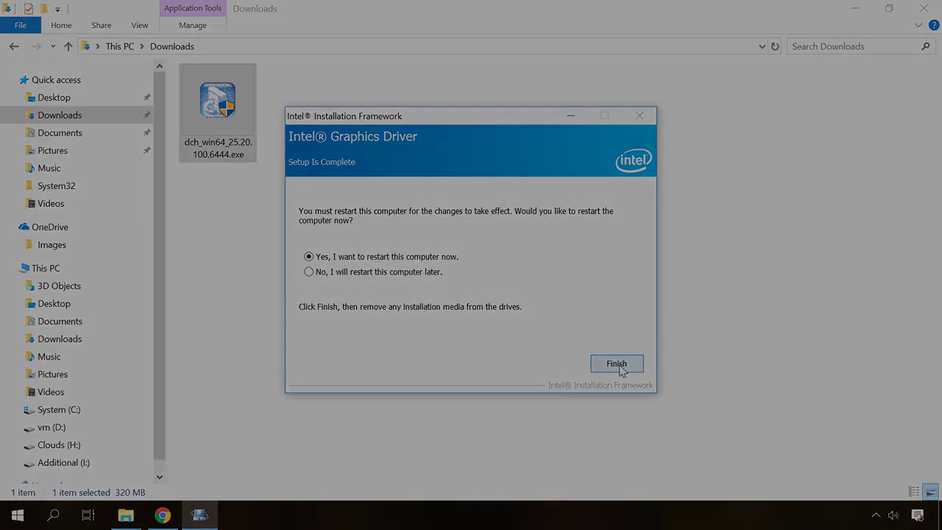
left_click(616, 364)
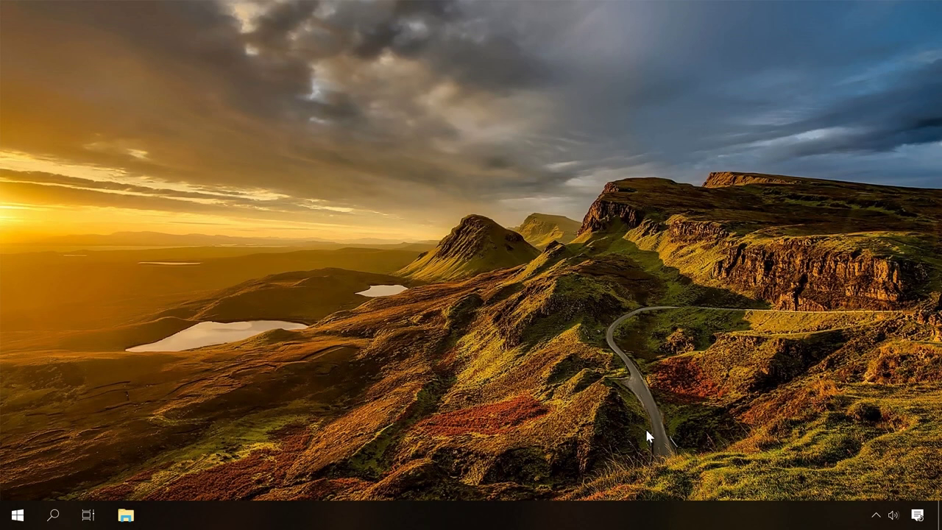